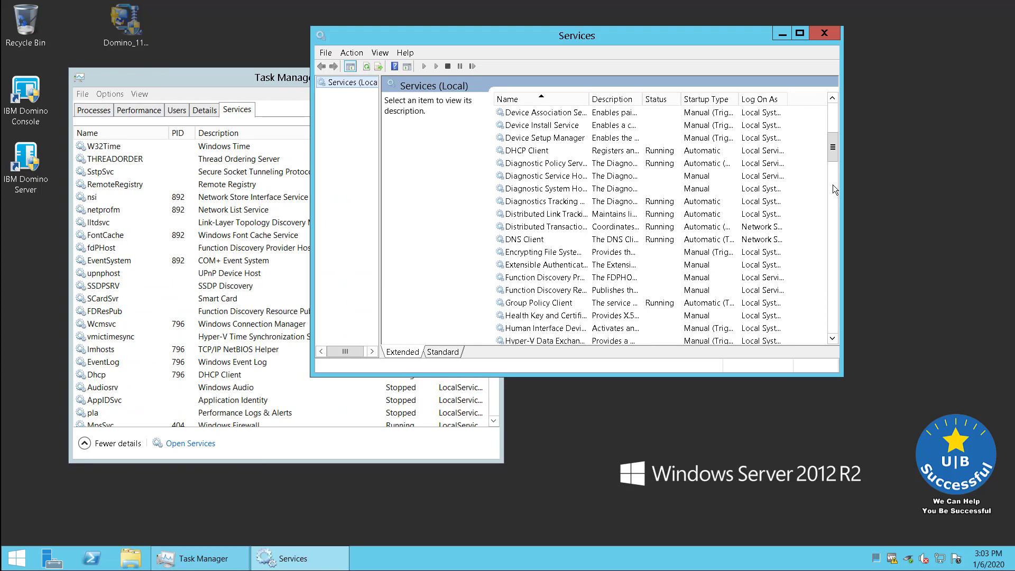
# Step: Stop the IBM Domino Server service, and close the Services and Task Manager windows
pyautogui.click(833, 185)
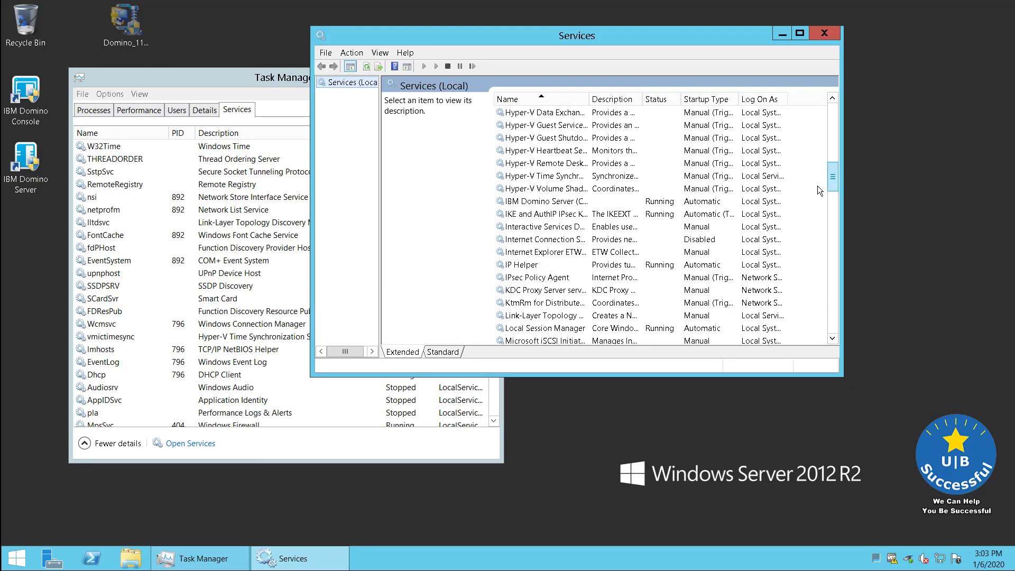
pyautogui.rightClick(544, 202)
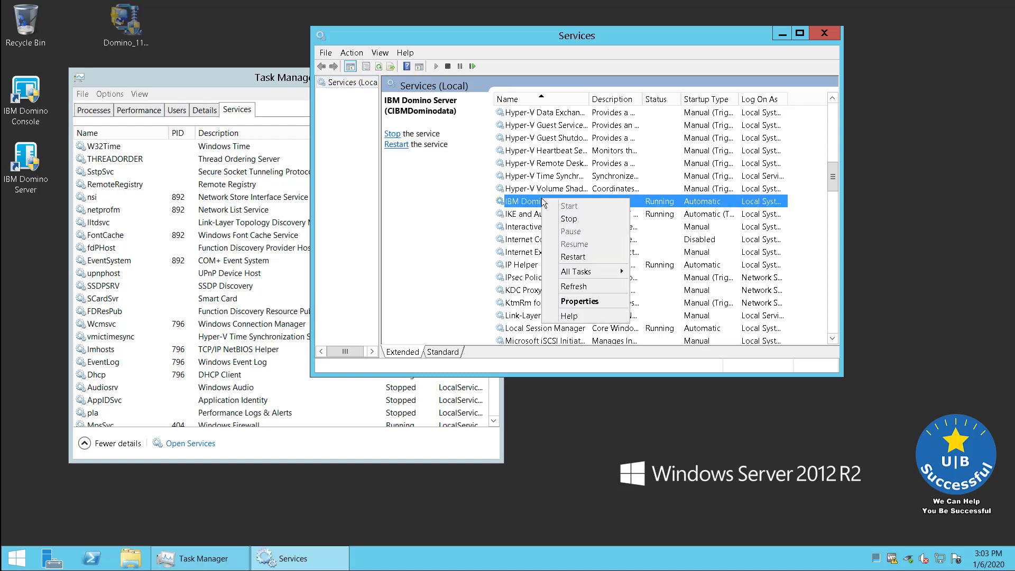
pyautogui.click(564, 221)
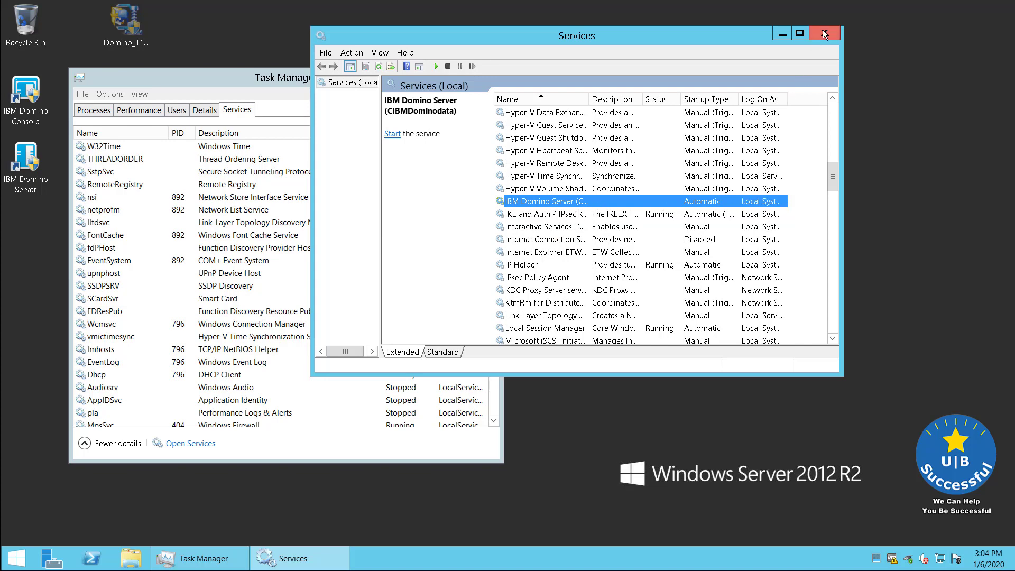
pyautogui.click(824, 34)
pyautogui.click(485, 77)
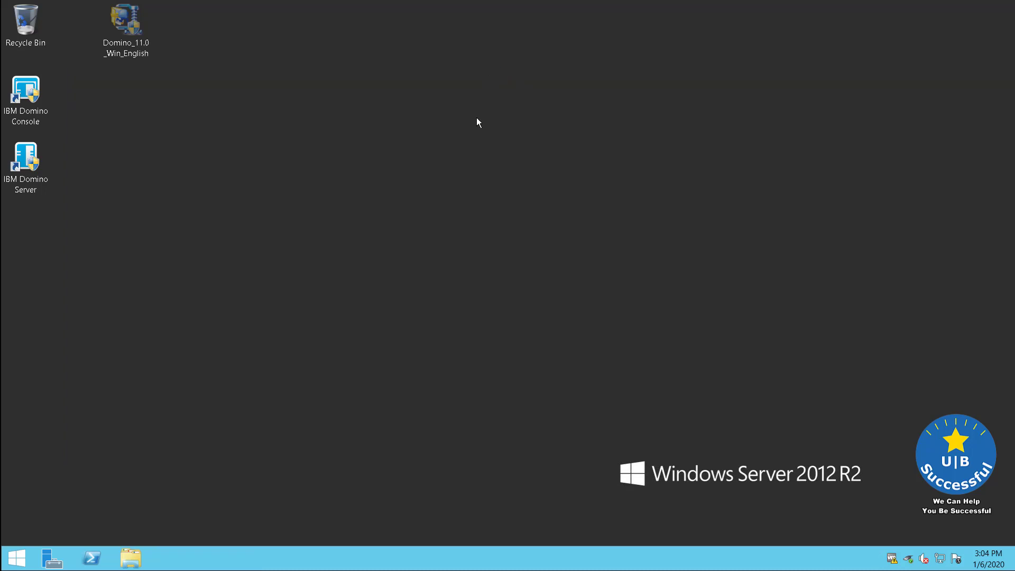
# Step: Run the Domino_11.0_Win_English self-extractor with elevated rights and unzip its files to C:\Temp\Domino, launching the installer
pyautogui.doubleClick(123, 36)
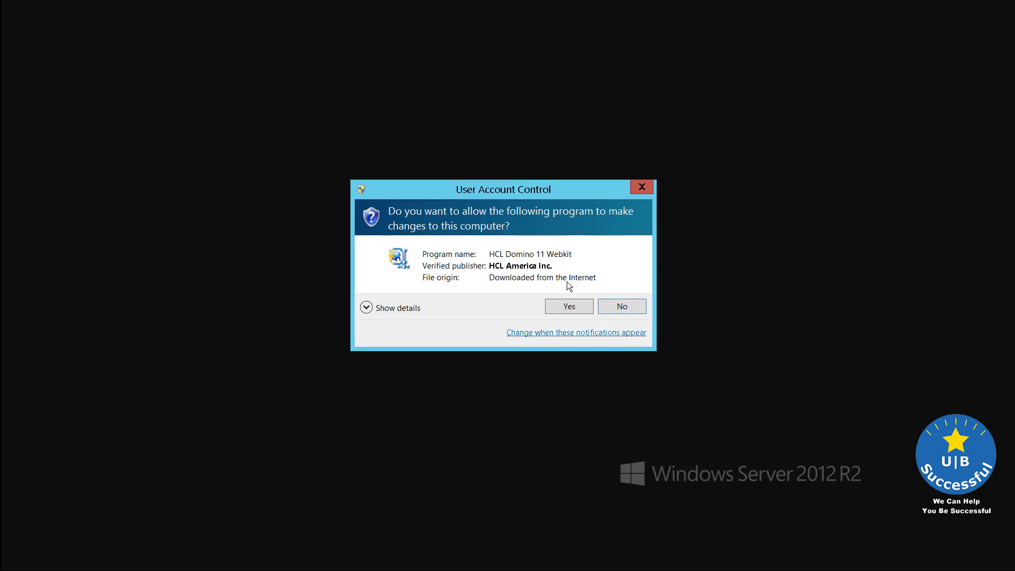
pyautogui.click(569, 308)
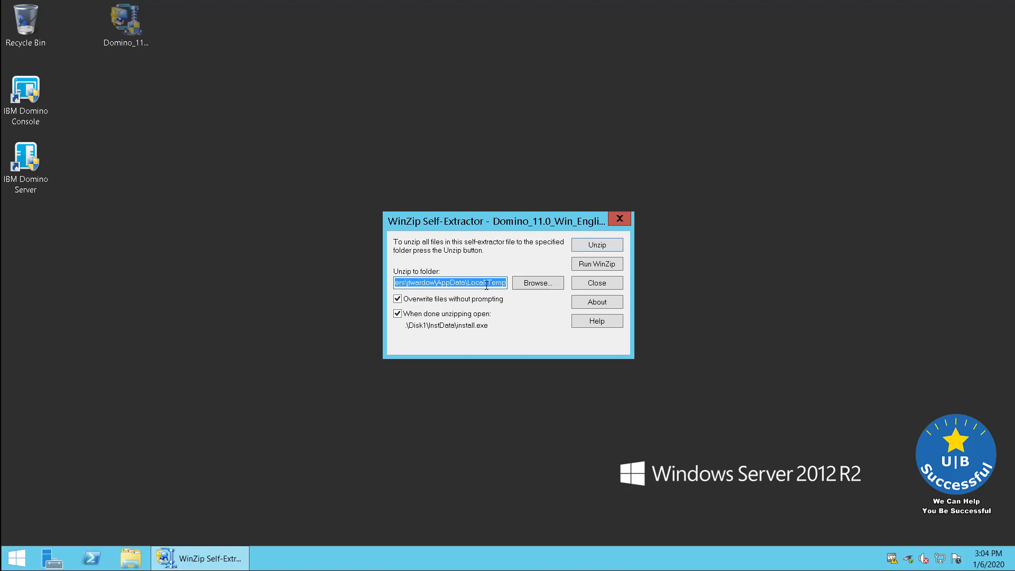
pyautogui.moveTo(484, 284); pyautogui.dragTo(403, 286)
pyautogui.write('Temp\\Domino')
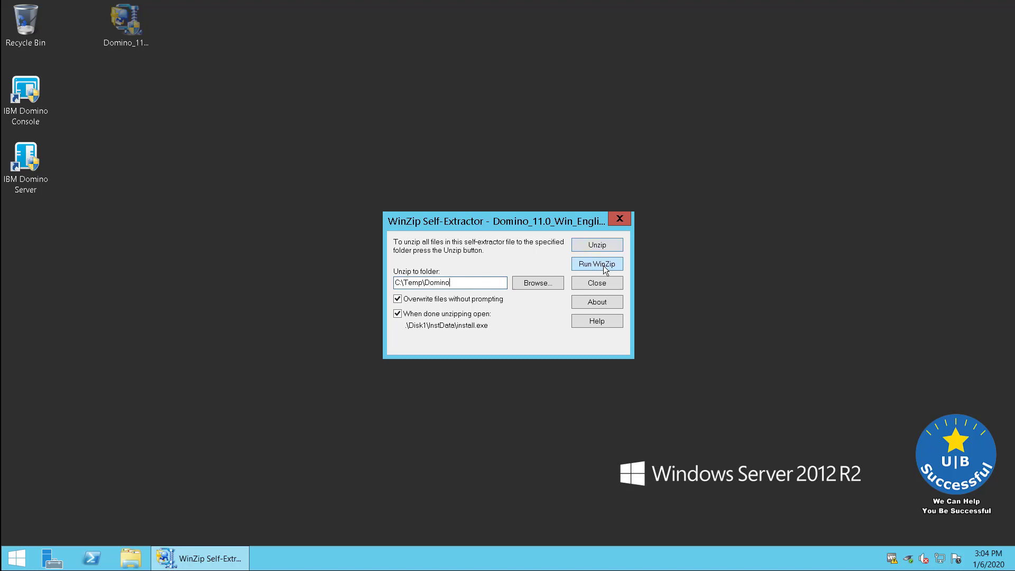
pyautogui.click(606, 246)
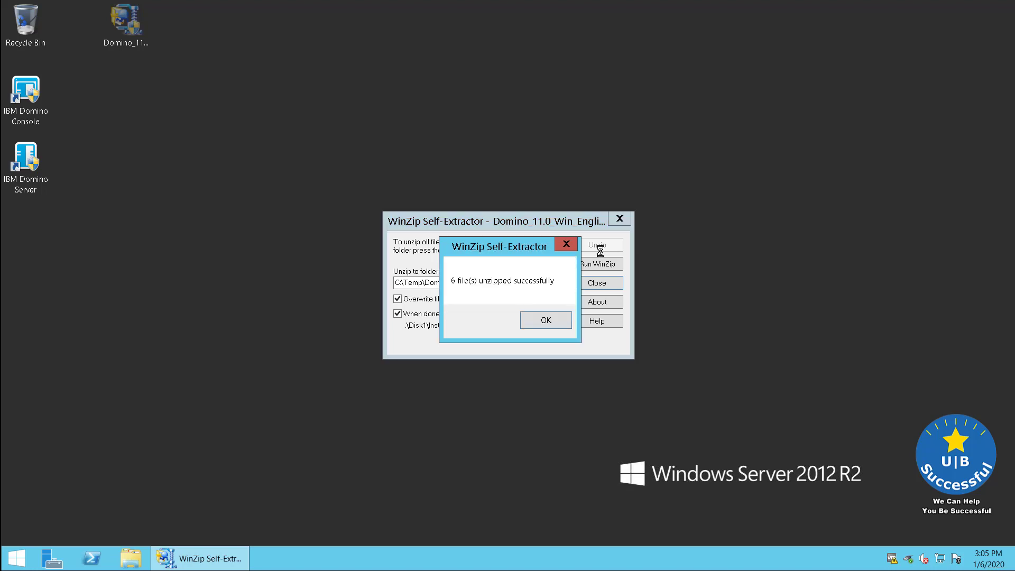
pyautogui.click(545, 327)
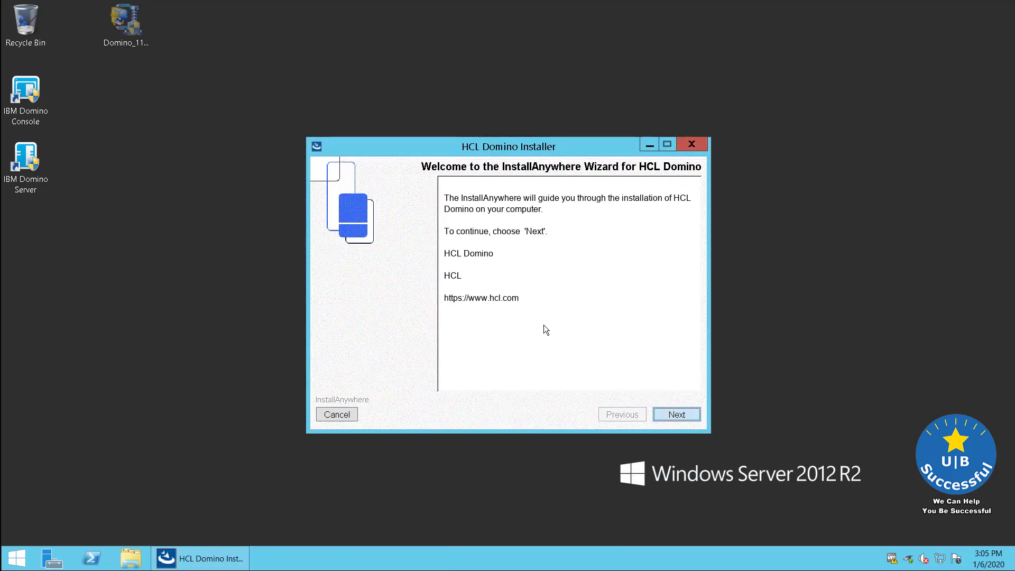
# Step: Look at the extracted installer files in C:\Temp\Domino\Disk1\InstData, and close the folder window
pyautogui.click(133, 561)
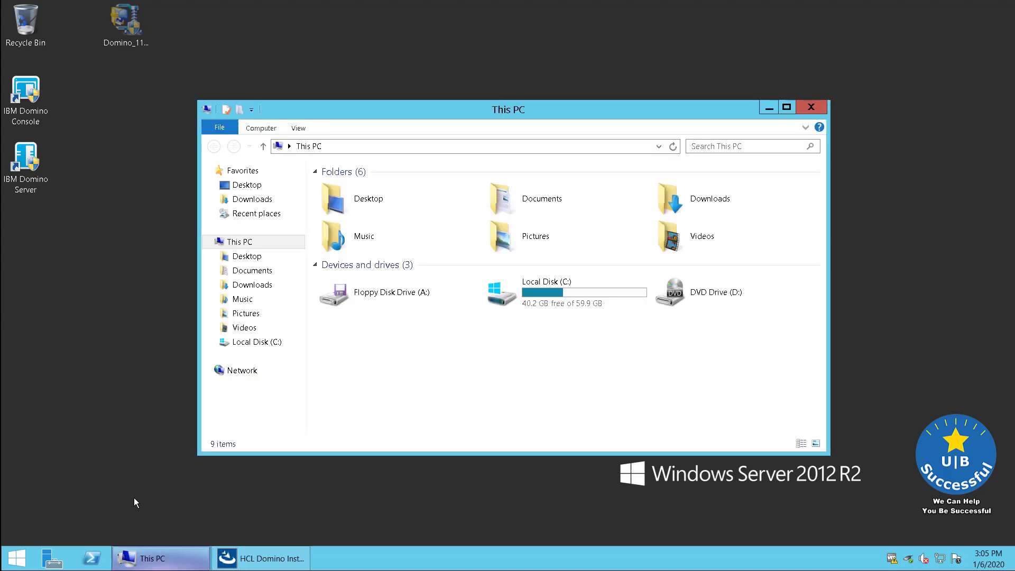
pyautogui.click(250, 341)
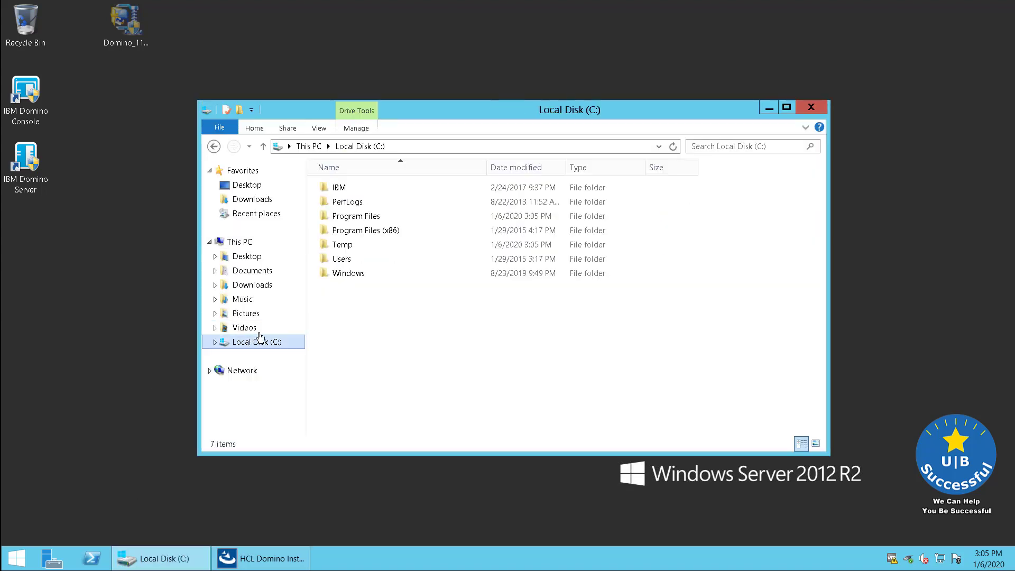
pyautogui.click(356, 247)
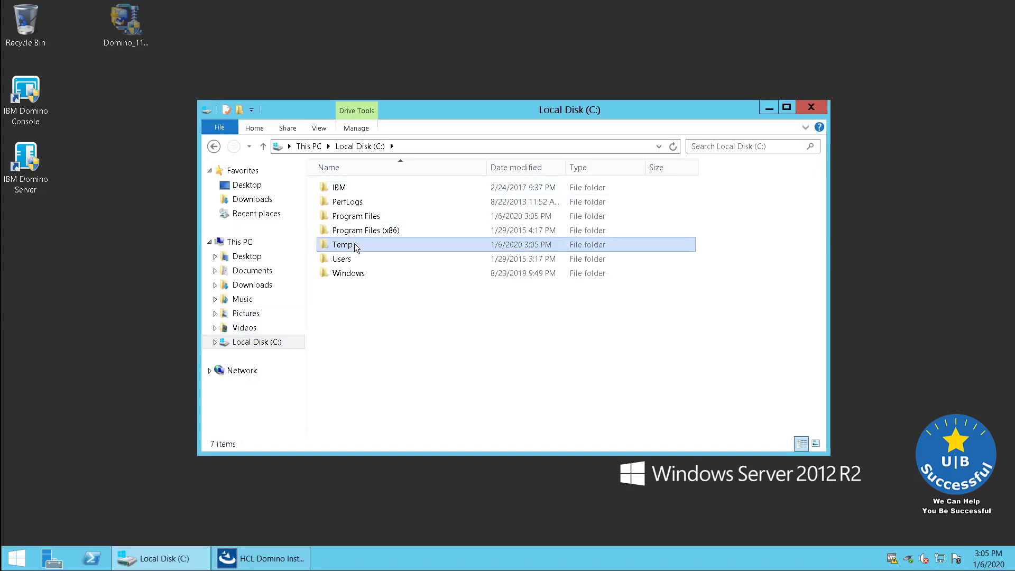
pyautogui.doubleClick(356, 247)
pyautogui.doubleClick(354, 193)
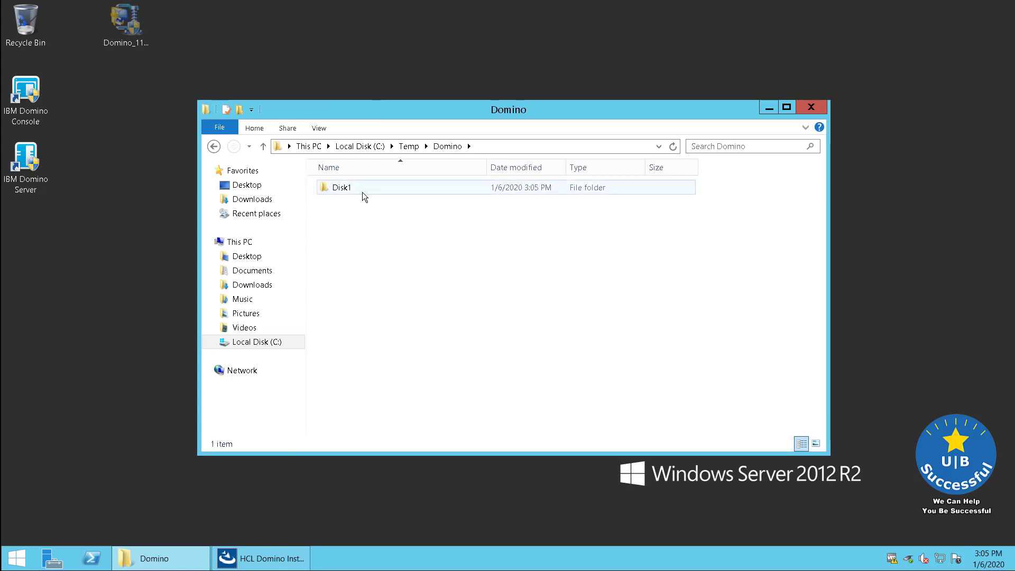
pyautogui.doubleClick(366, 190)
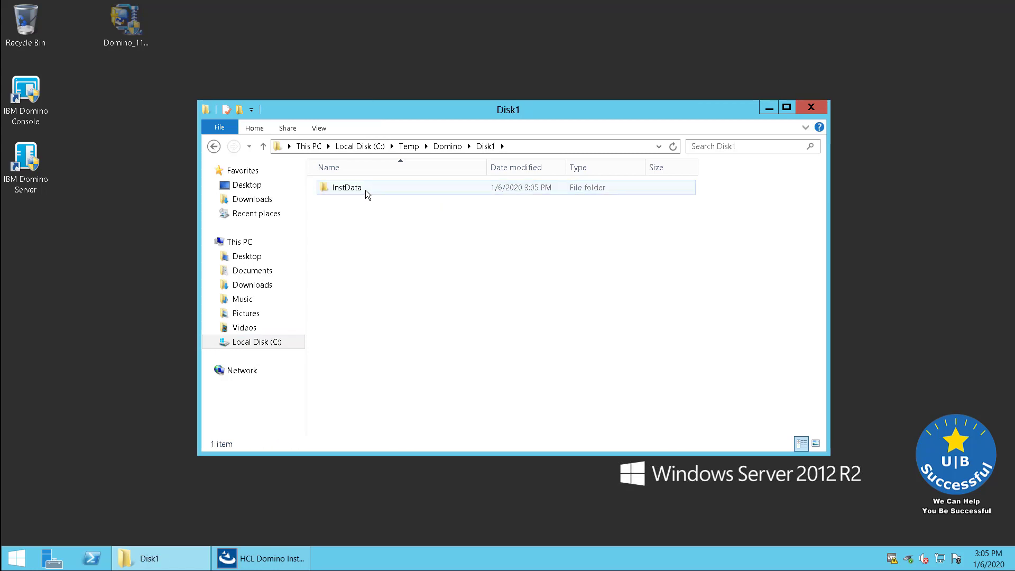
pyautogui.doubleClick(366, 189)
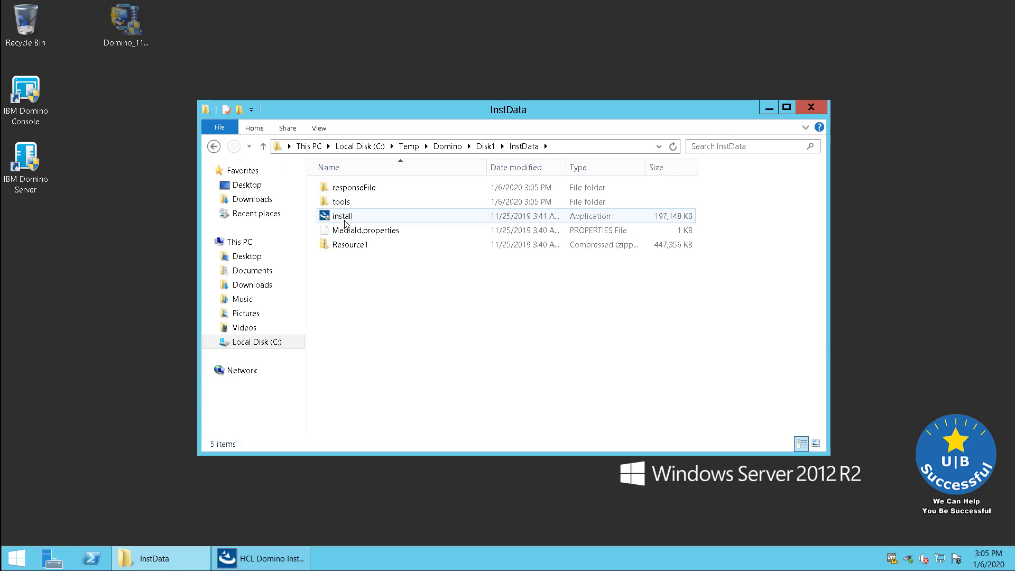
pyautogui.click(812, 108)
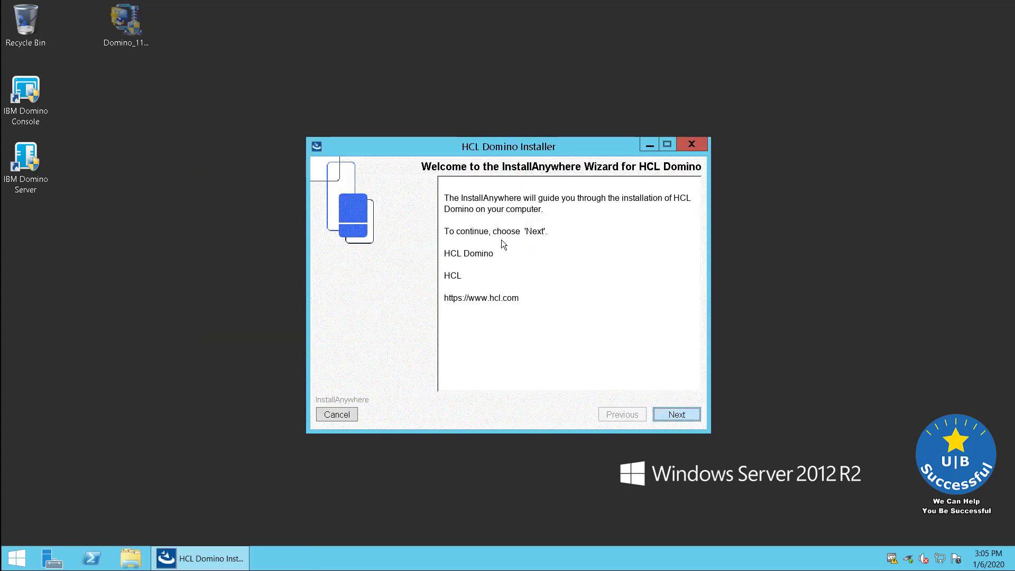
# Step: Start the HCL Domino installation wizard and accept the terms of the software license agreement
pyautogui.click(679, 415)
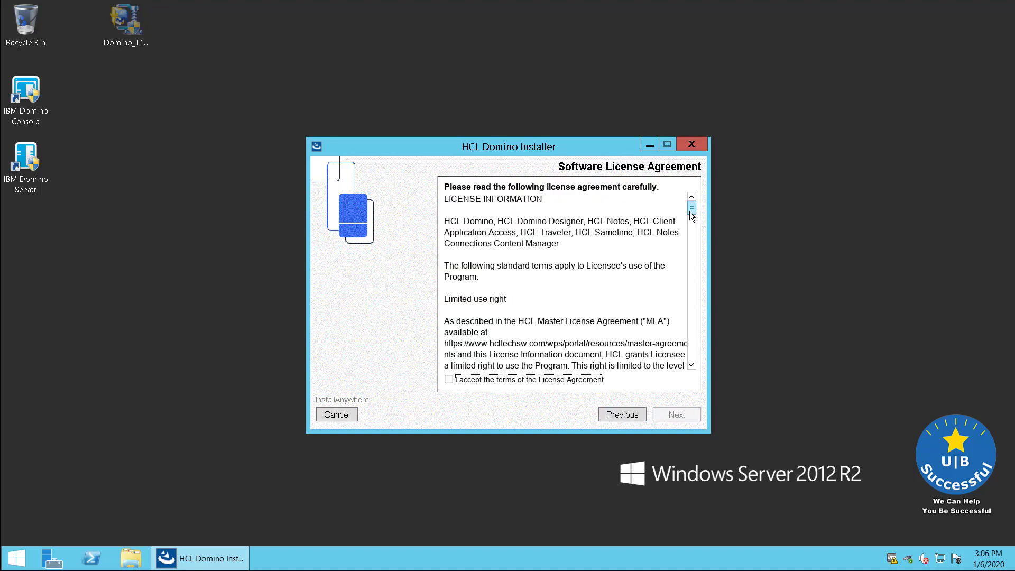
pyautogui.moveTo(691, 211); pyautogui.dragTo(691, 373)
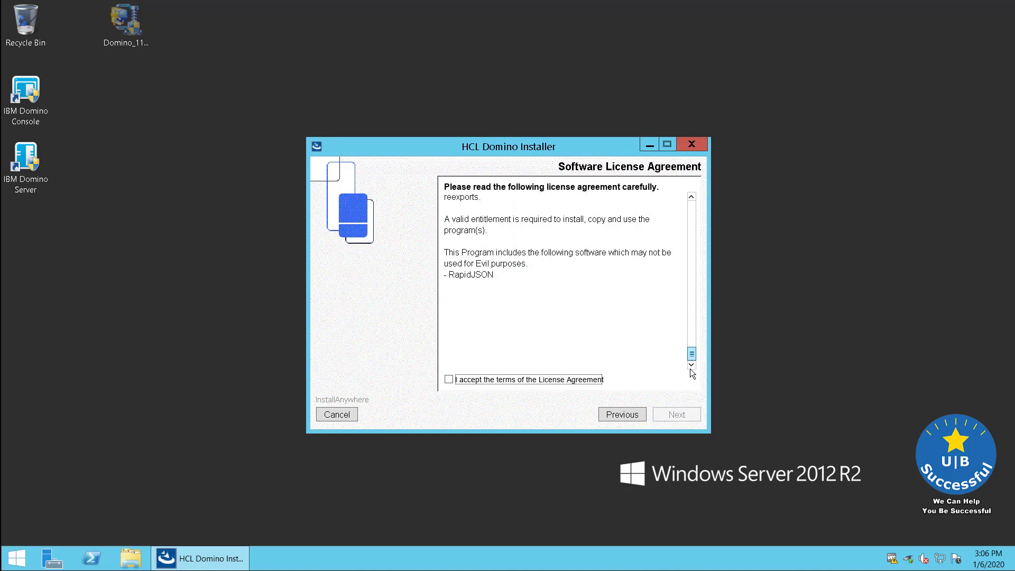
pyautogui.click(461, 384)
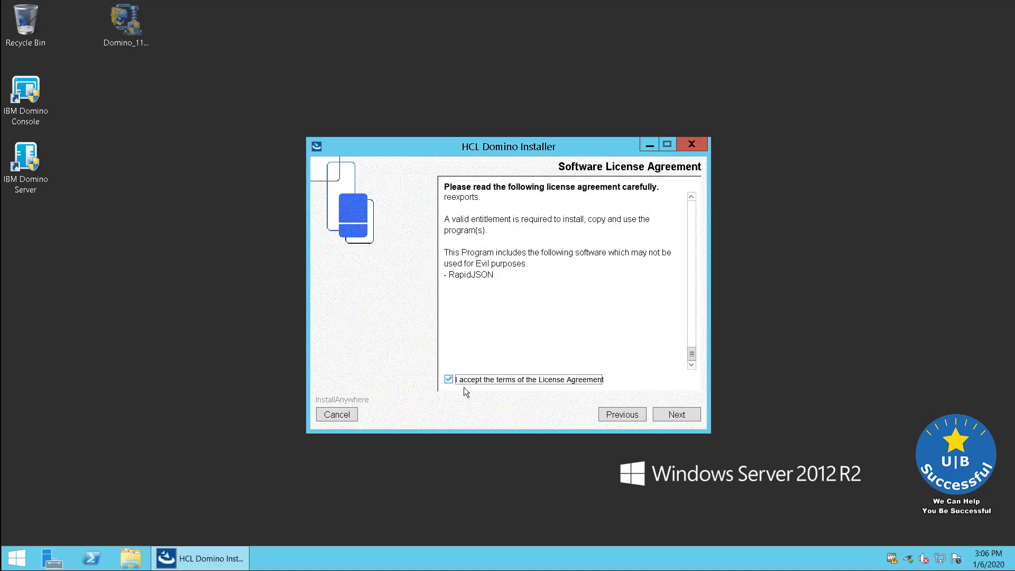
pyautogui.click(674, 414)
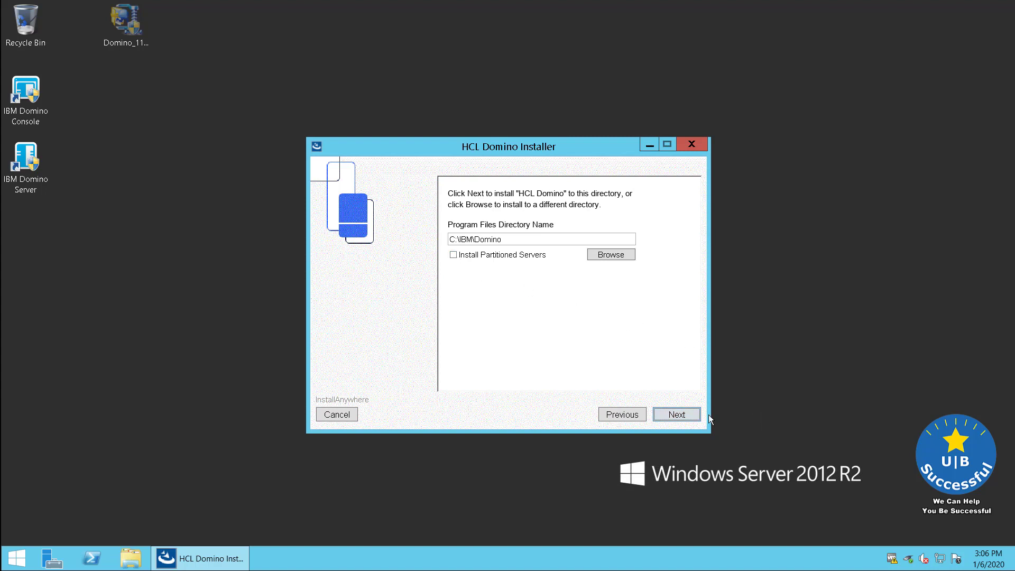
# Step: Keep C:\IBM\Domino for program files, C:\IBM\Domino\data for data files, and the Domino Enterprise Server install type
pyautogui.click(677, 415)
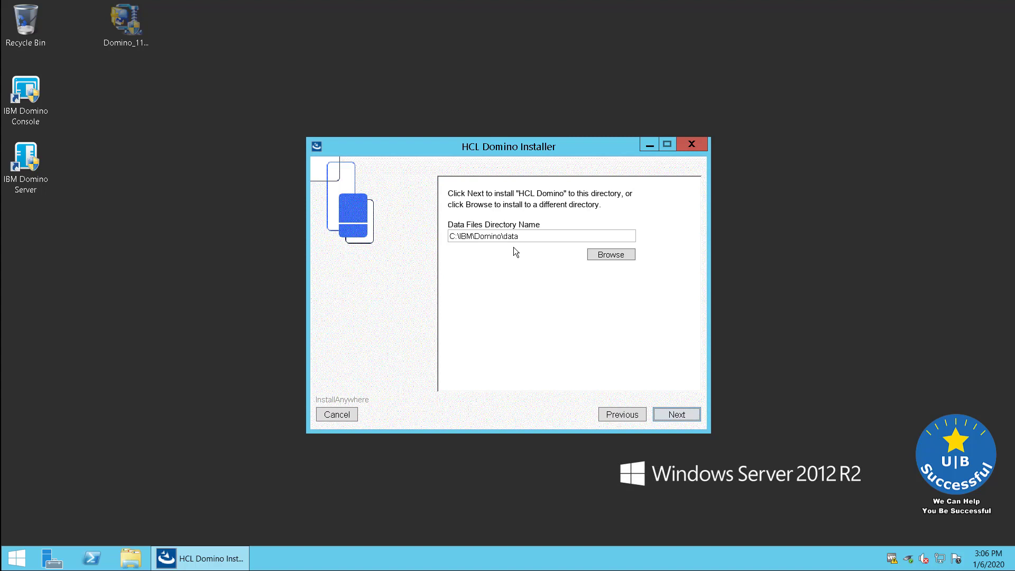
pyautogui.click(684, 414)
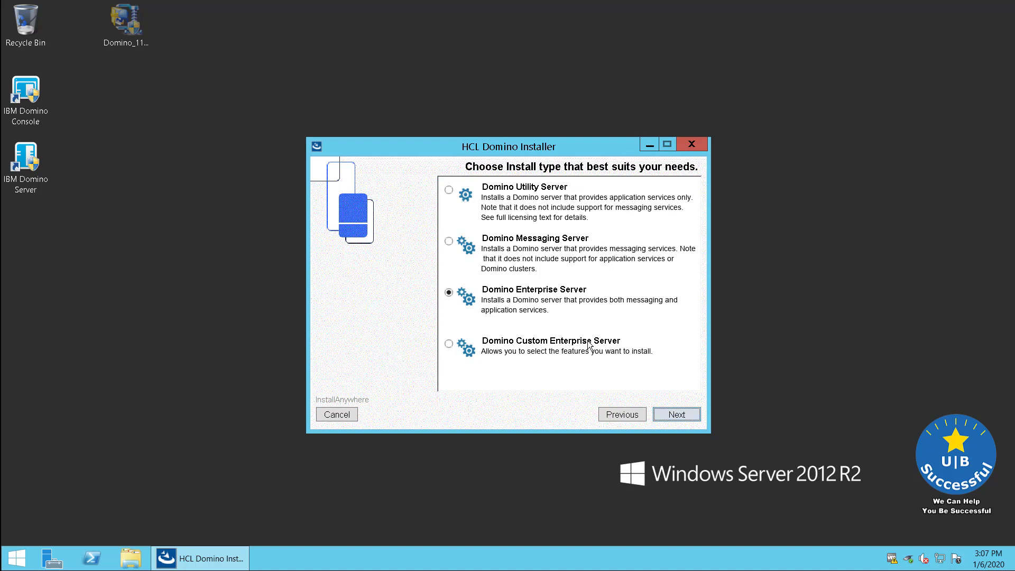
pyautogui.click(680, 412)
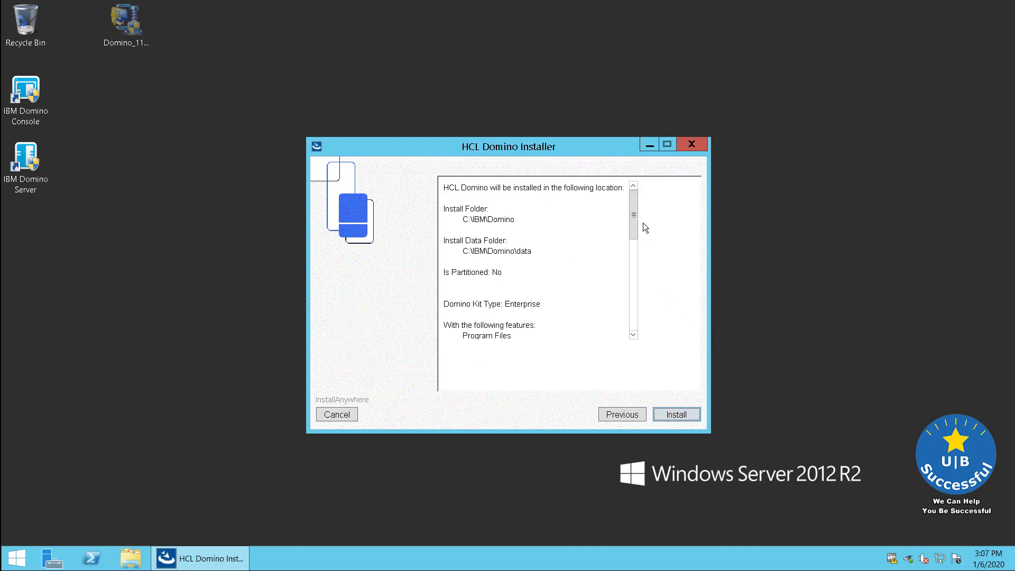
# Step: Review the installation summary, install HCL Domino, and exit the wizard when it completes
pyautogui.moveTo(635, 224); pyautogui.dragTo(638, 305)
pyautogui.moveTo(638, 313); pyautogui.dragTo(643, 198)
pyautogui.click(677, 415)
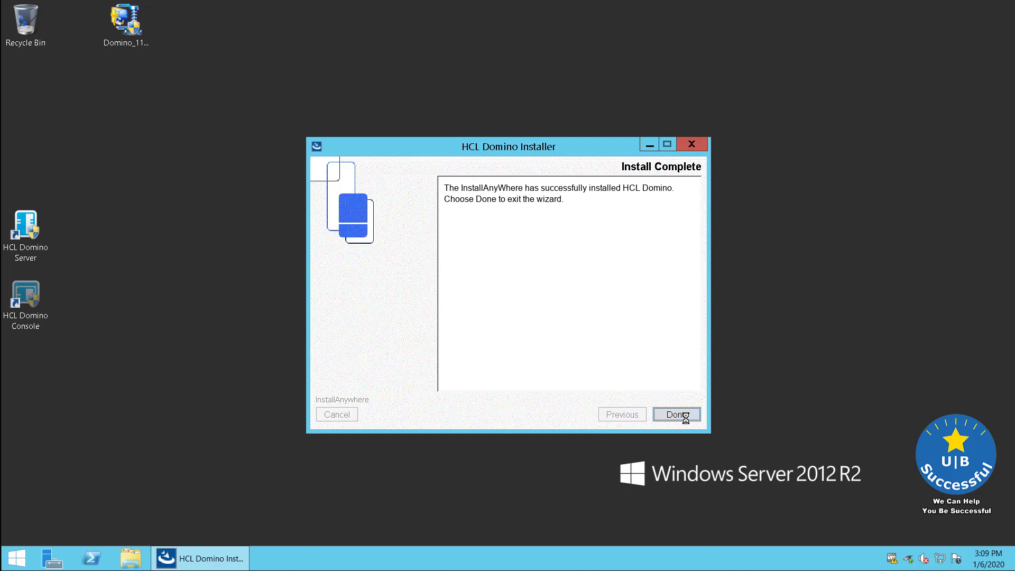
pyautogui.click(677, 415)
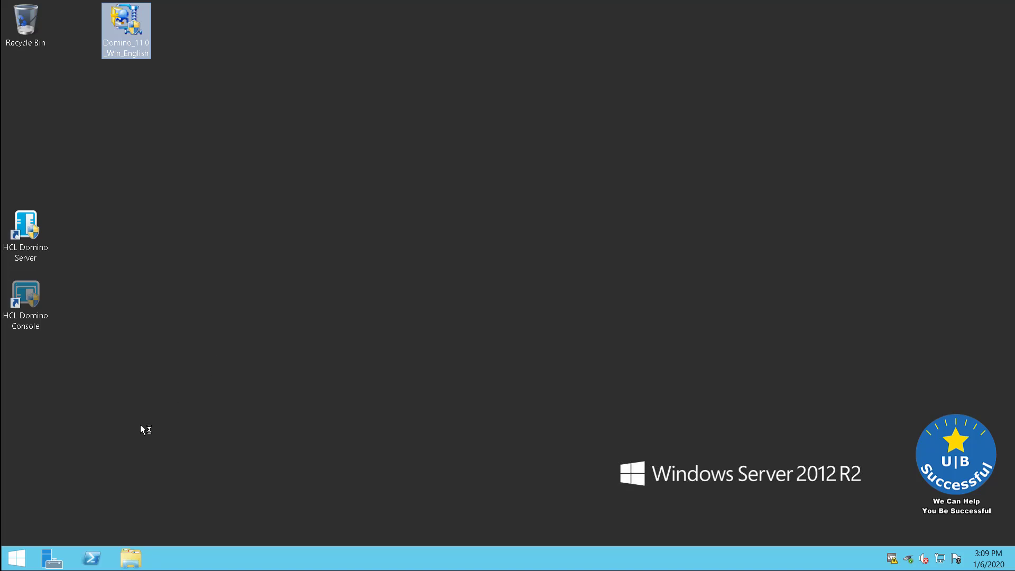
# Step: Restart the Windows server, giving Other (Unplanned) as the reason
pyautogui.click(20, 559)
pyautogui.click(15, 564)
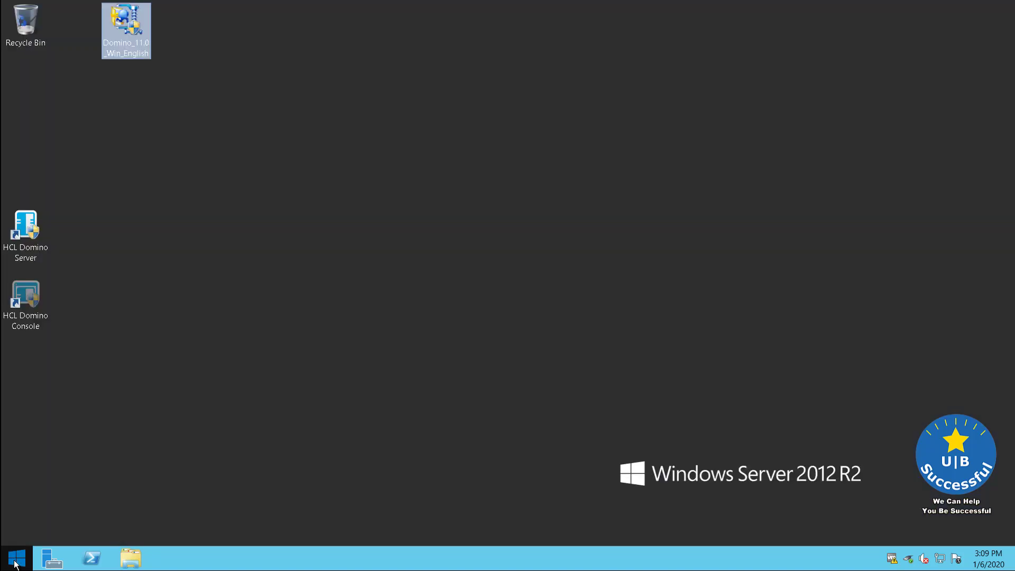
pyautogui.rightClick(15, 564)
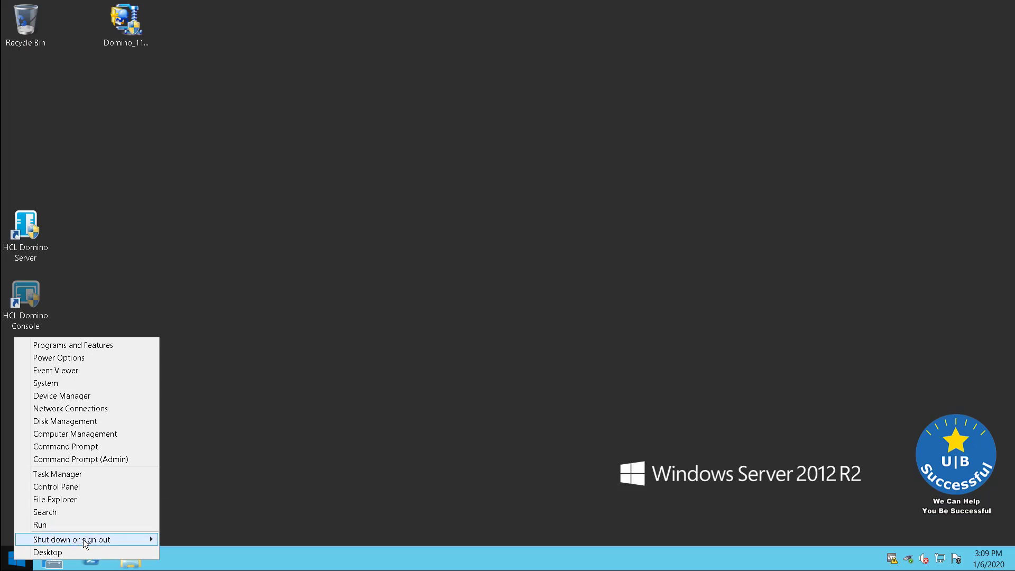
pyautogui.moveTo(85, 544)
pyautogui.click(183, 541)
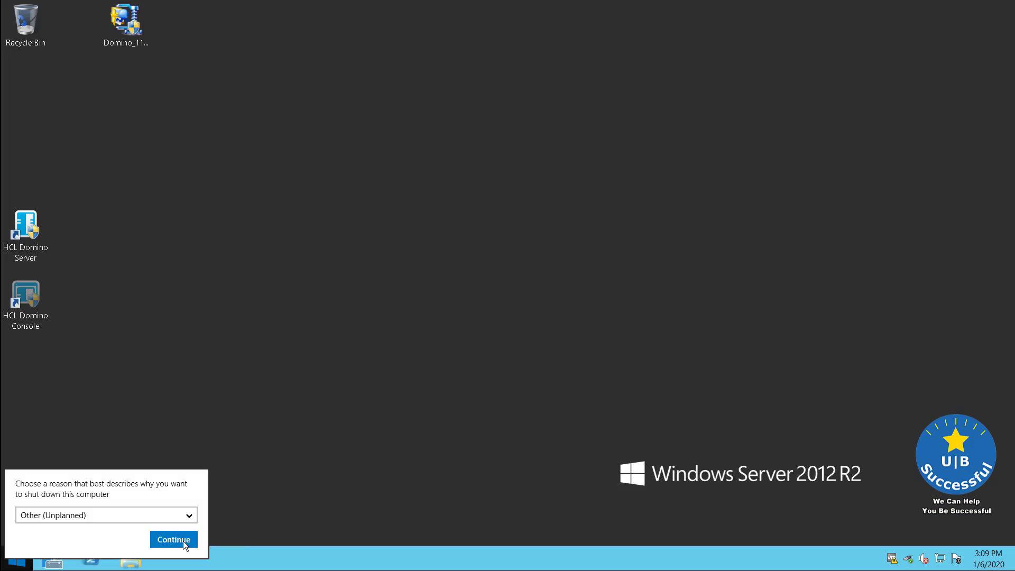
pyautogui.click(174, 539)
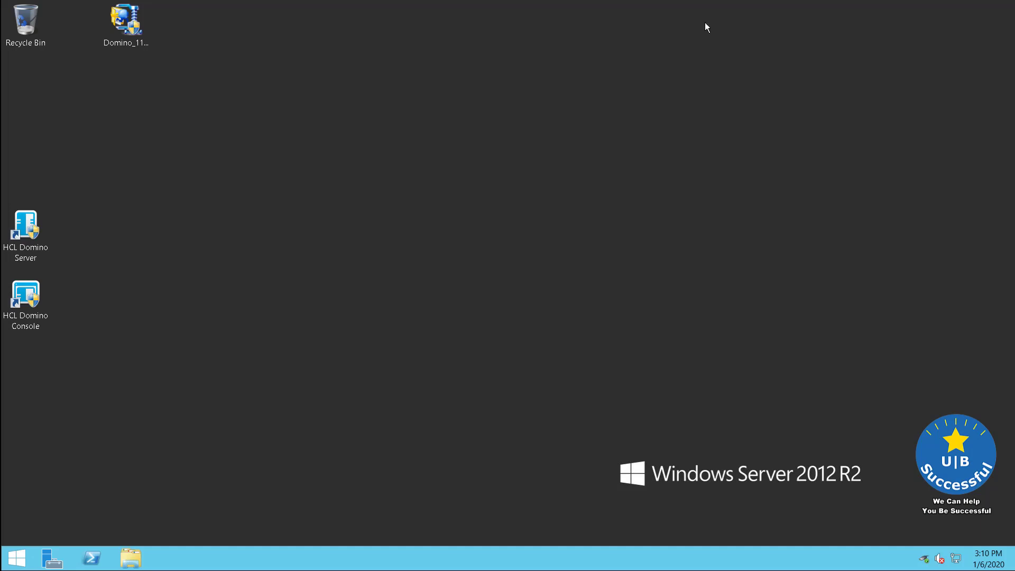
# Step: Open the HCL Domino Console with elevated rights, connect to DemoDom1, and approve upgrading the Domino Directory design
pyautogui.click(33, 307)
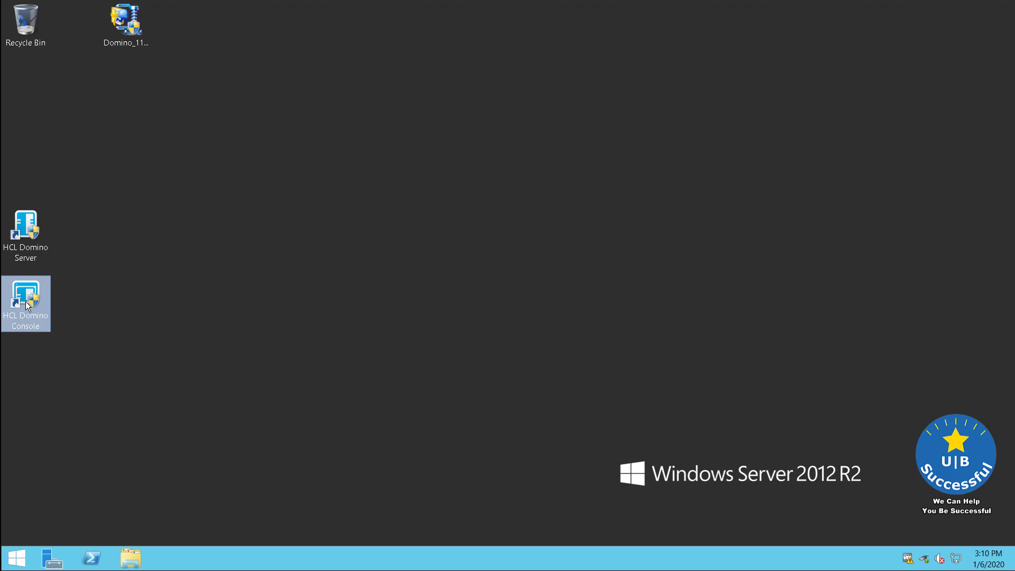
pyautogui.doubleClick(25, 302)
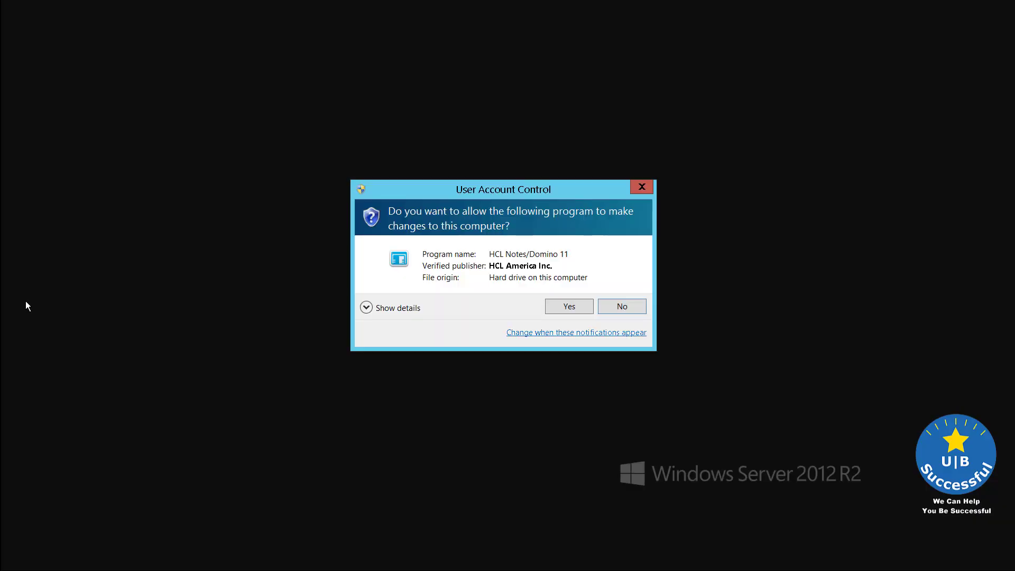
pyautogui.click(569, 307)
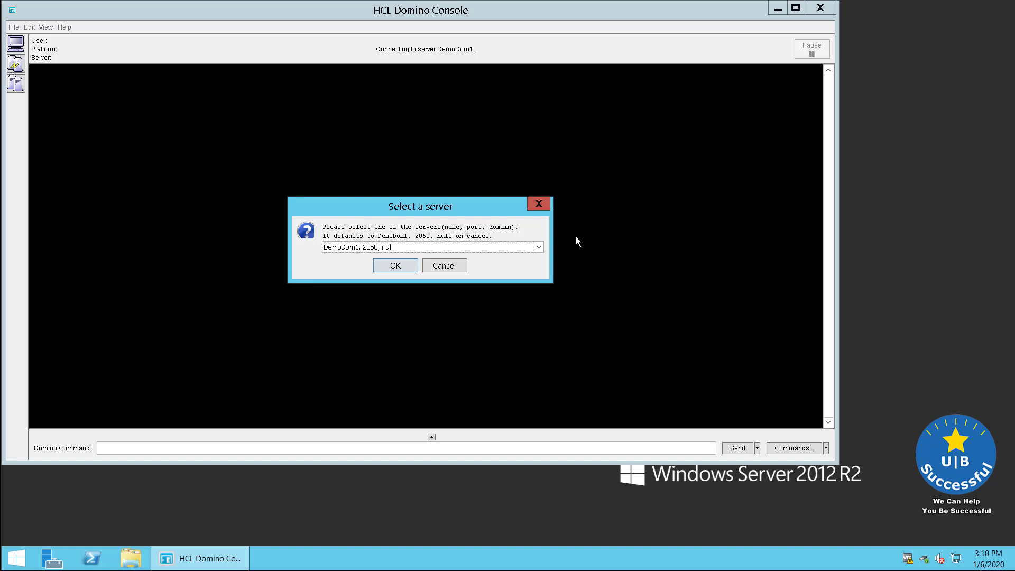
pyautogui.click(394, 267)
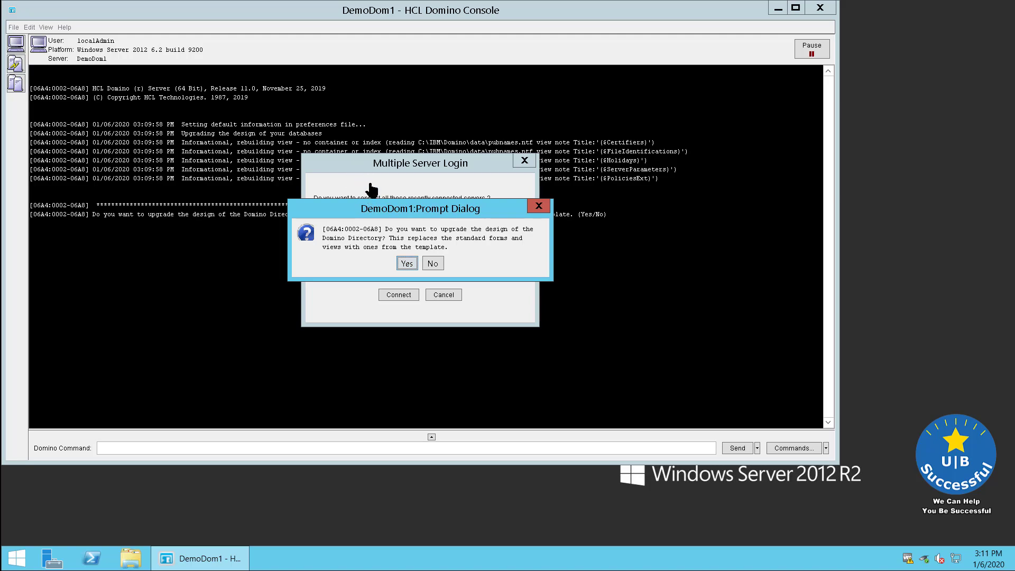
pyautogui.click(407, 264)
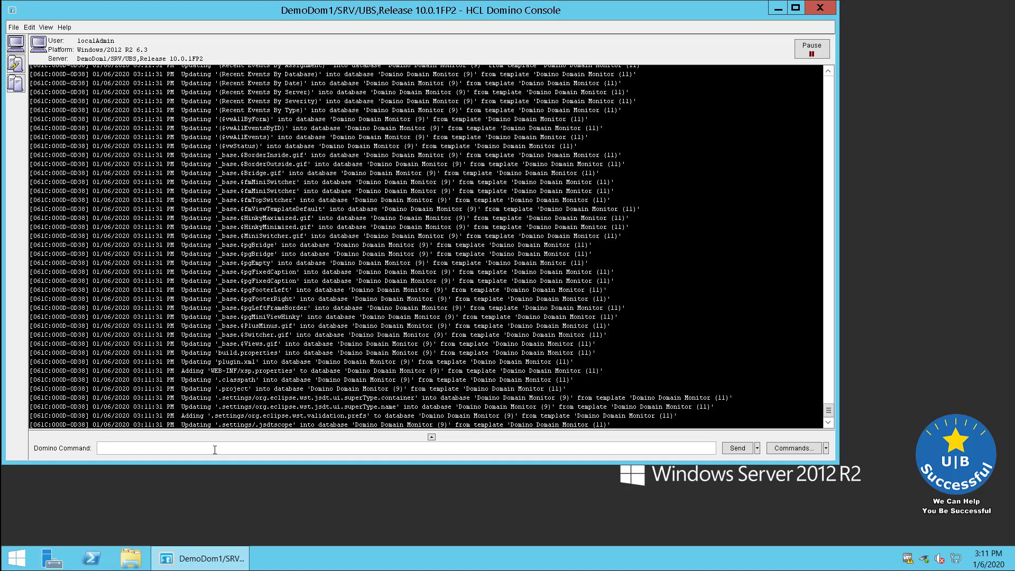
# Step: Run the console command "sh ser" to show the server details, and pause the console output
pyautogui.write('sh ser')
pyautogui.press('Return')
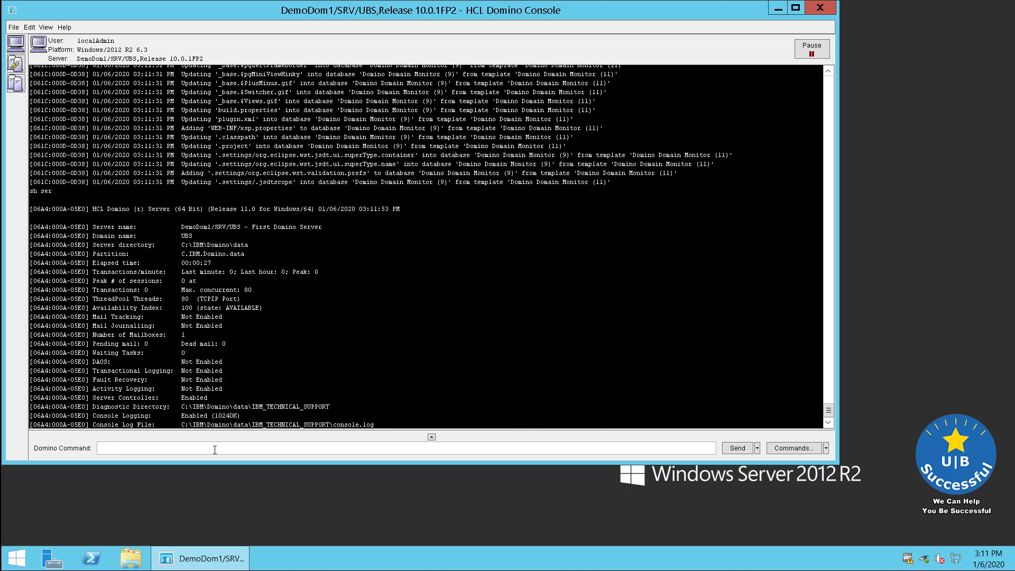
pyautogui.click(812, 49)
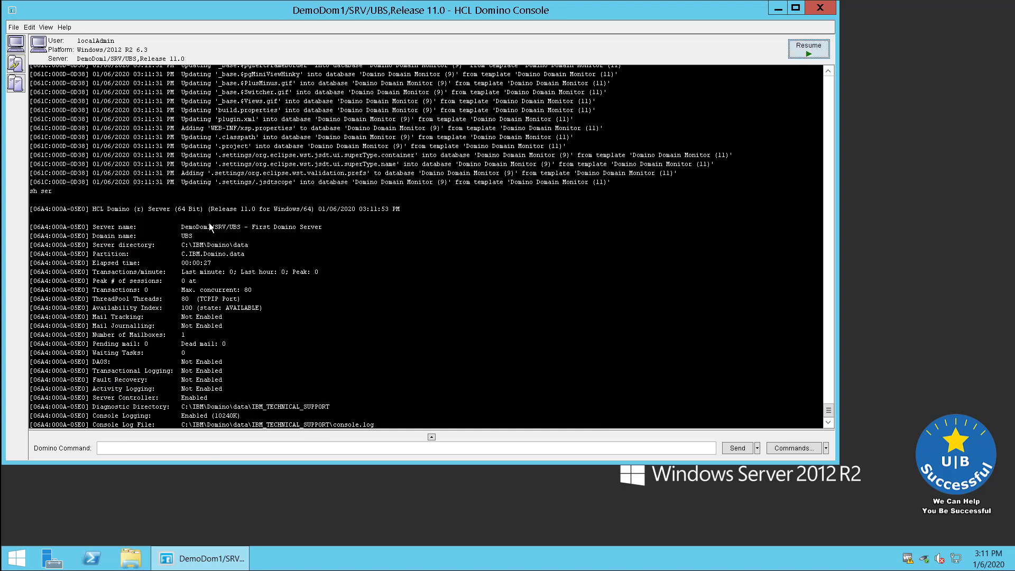